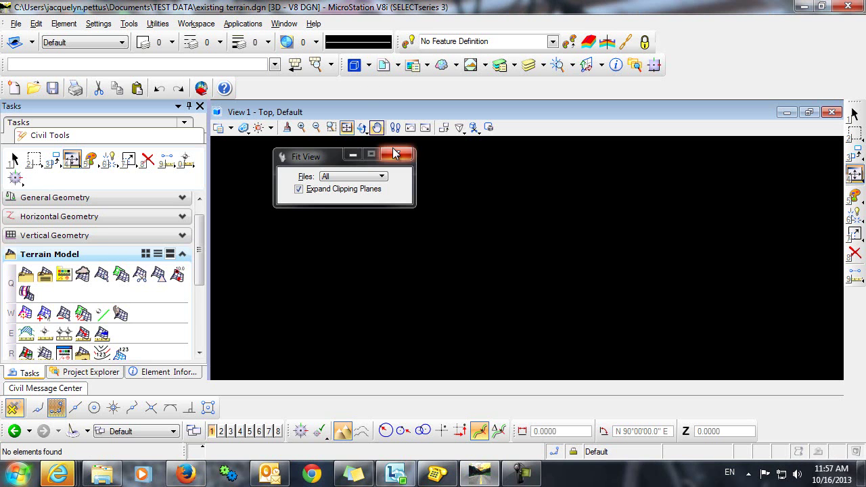
Step: Attach 2d spots.dgn as a reference to the terrain file, using the Coincident - World orientation
{"action": "left_click", "coordinate": [384, 65]}
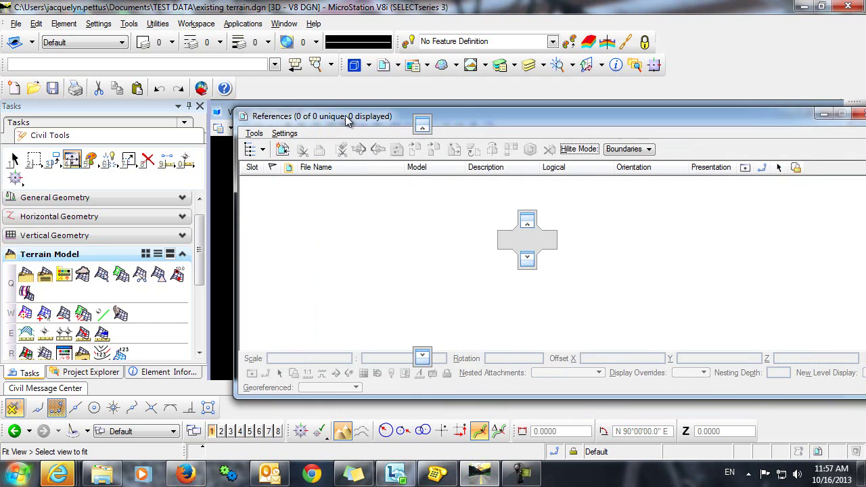
{"action": "left_click_drag", "start_coordinate": [348, 120], "coordinate": [255, 115]}
{"action": "left_click", "coordinate": [239, 130]}
{"action": "left_click", "coordinate": [248, 143]}
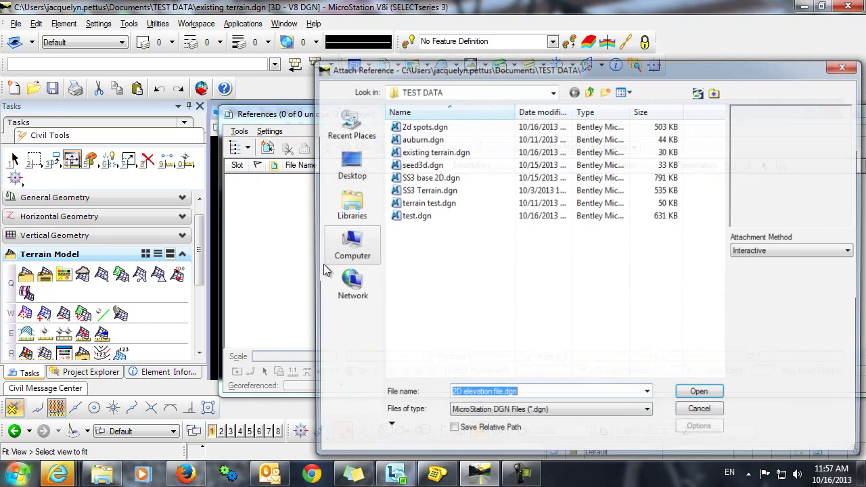
{"action": "left_click", "coordinate": [422, 126]}
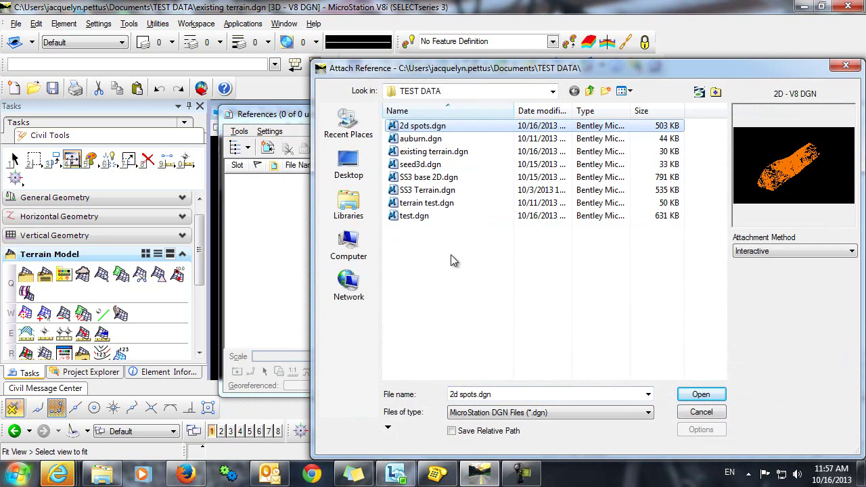
{"action": "left_click", "coordinate": [706, 395]}
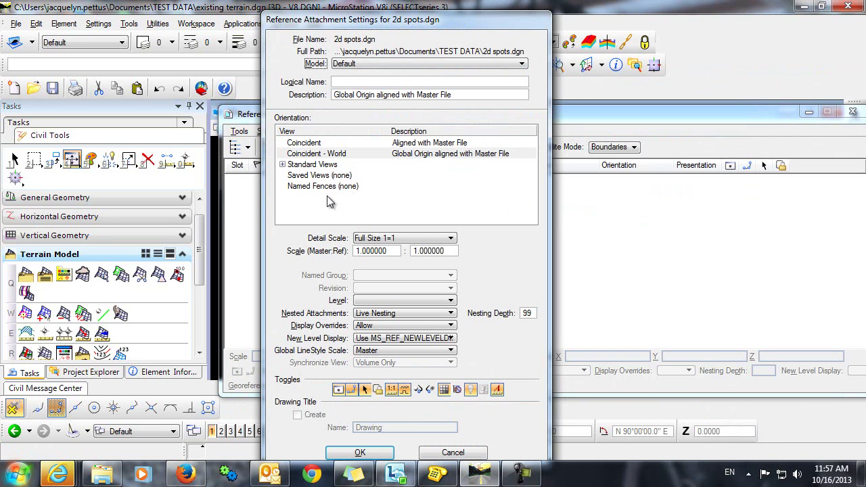
{"action": "left_click", "coordinate": [359, 451]}
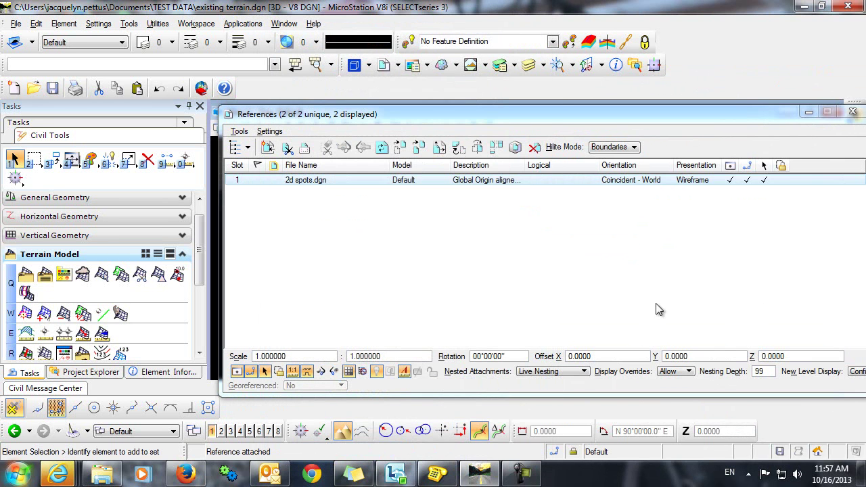
{"action": "left_click_drag", "start_coordinate": [777, 113], "coordinate": [692, 92]}
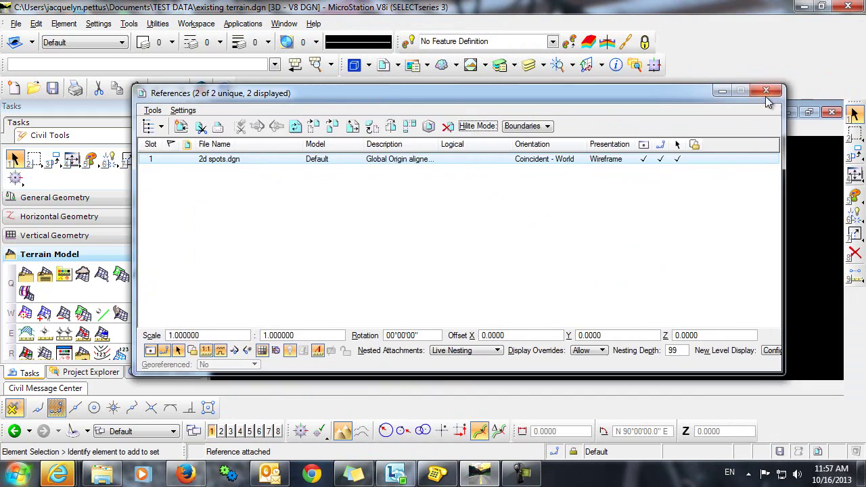
{"action": "left_click", "coordinate": [765, 89]}
Step: Fit the view to the attached reference and examine its spot elevation text up close
{"action": "left_click", "coordinate": [347, 127]}
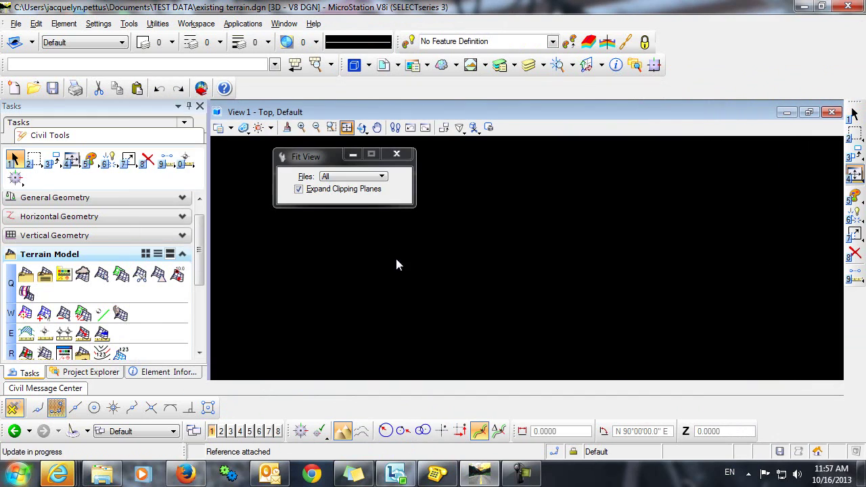
{"action": "scroll", "coordinate": [504, 270], "scroll_direction": "up", "scroll_amount": 3}
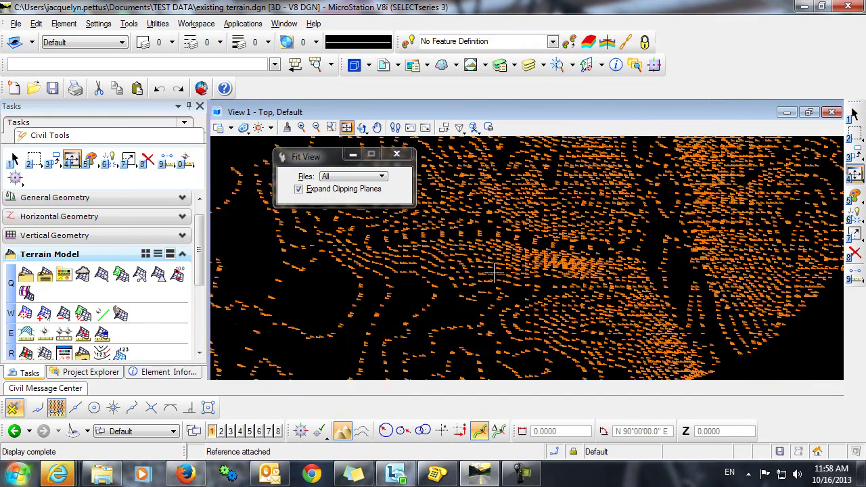
{"action": "scroll", "coordinate": [498, 273], "scroll_direction": "up", "scroll_amount": 4}
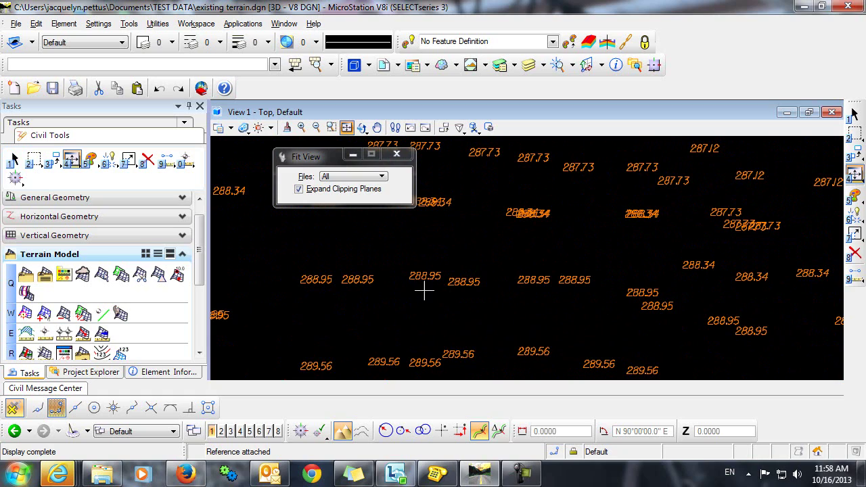
{"action": "left_click", "coordinate": [424, 286]}
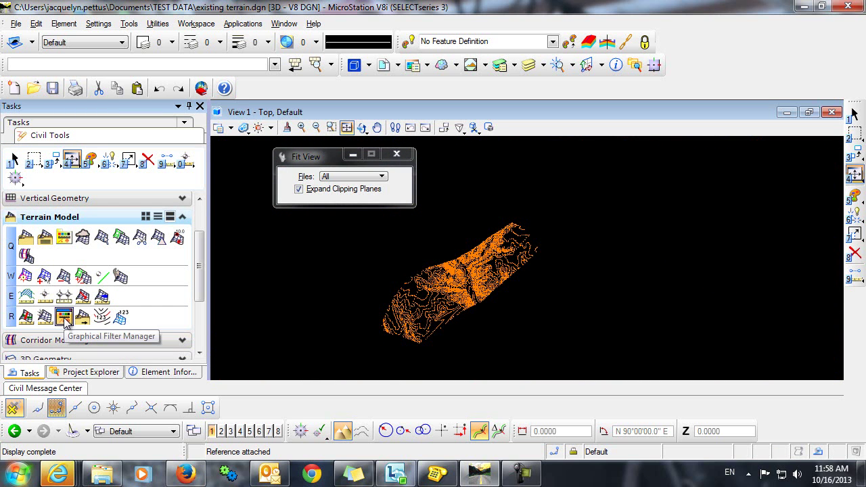
Step: Open the Graphical Filter Manager and select all the spot elevation text in the referenced drawing
{"action": "left_click", "coordinate": [65, 321]}
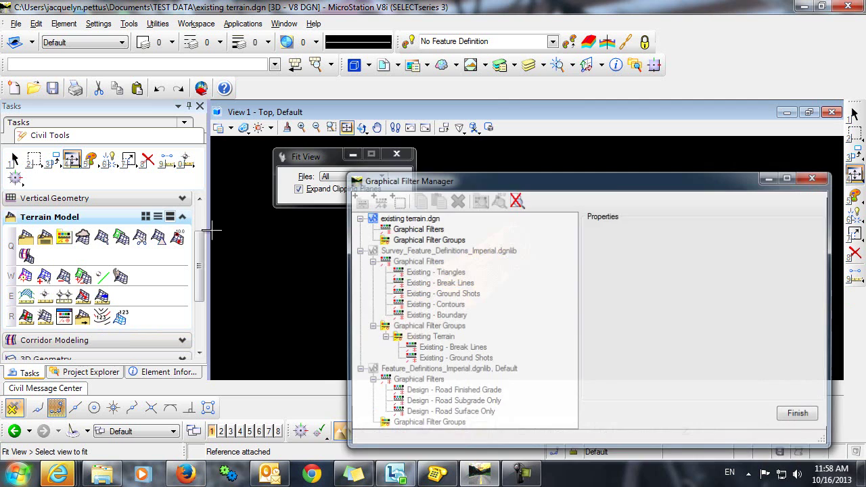
{"action": "left_click_drag", "start_coordinate": [506, 178], "coordinate": [173, 48]}
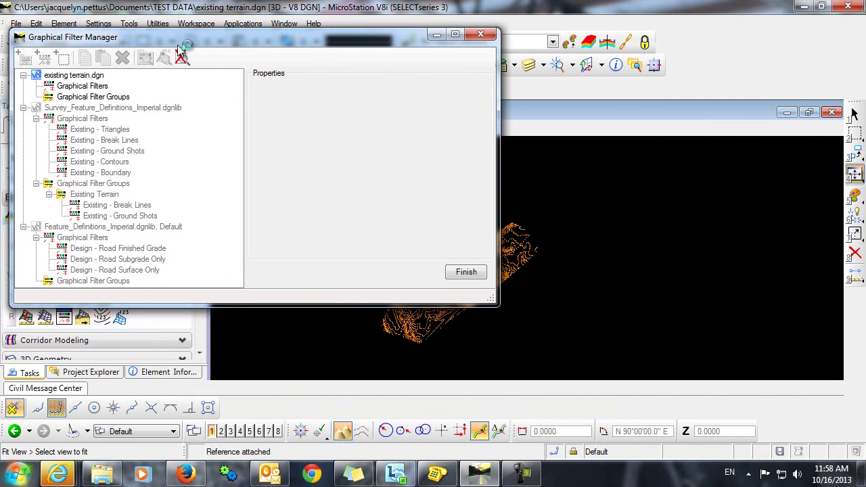
{"action": "left_click_drag", "start_coordinate": [494, 305], "coordinate": [383, 251]}
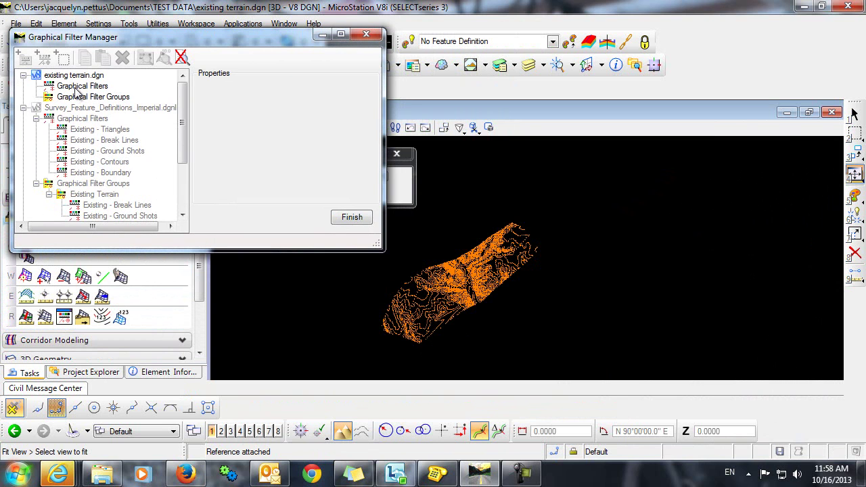
{"action": "left_click_drag", "start_coordinate": [102, 41], "coordinate": [191, 43]}
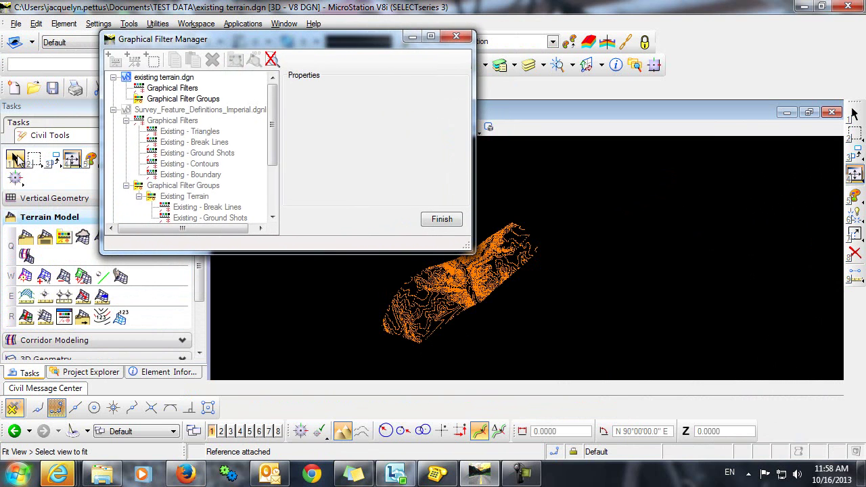
{"action": "left_click", "coordinate": [16, 159]}
{"action": "scroll", "coordinate": [531, 298], "scroll_direction": "down", "scroll_amount": 1}
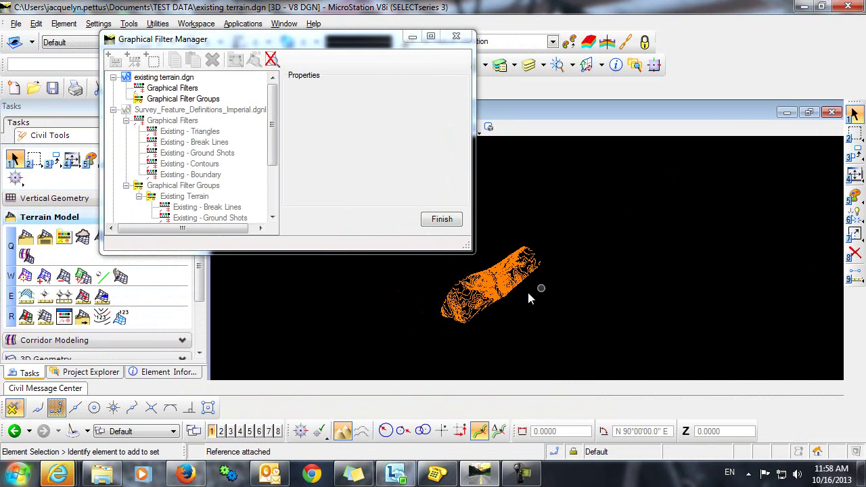
{"action": "middle_click_drag", "start_coordinate": [530, 298], "coordinate": [616, 294]}
{"action": "left_click_drag", "start_coordinate": [672, 341], "coordinate": [512, 232]}
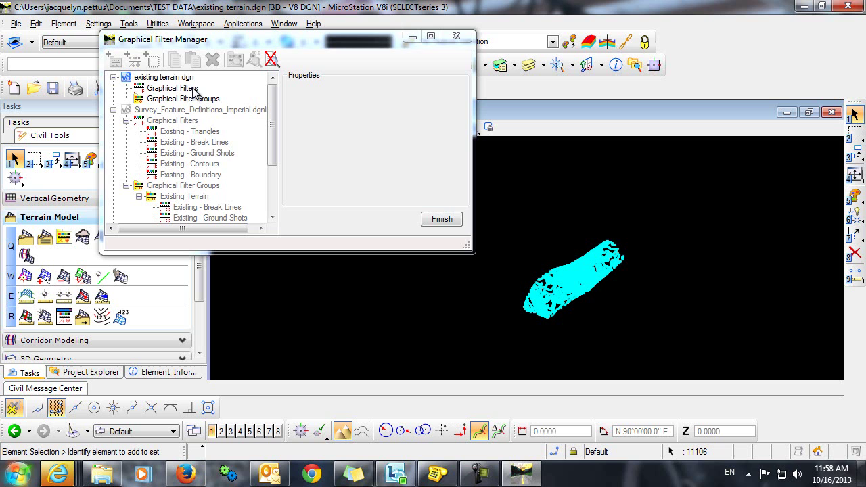
Step: Create a graphical filter in existing terrain.dgn from the selection set, accepting the filter criteria taken from the selected text
{"action": "left_click", "coordinate": [192, 40]}
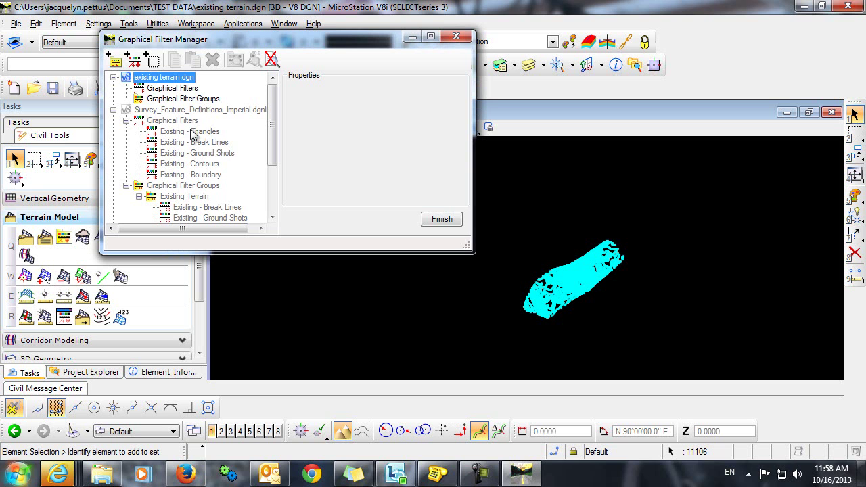
{"action": "right_click", "coordinate": [173, 91]}
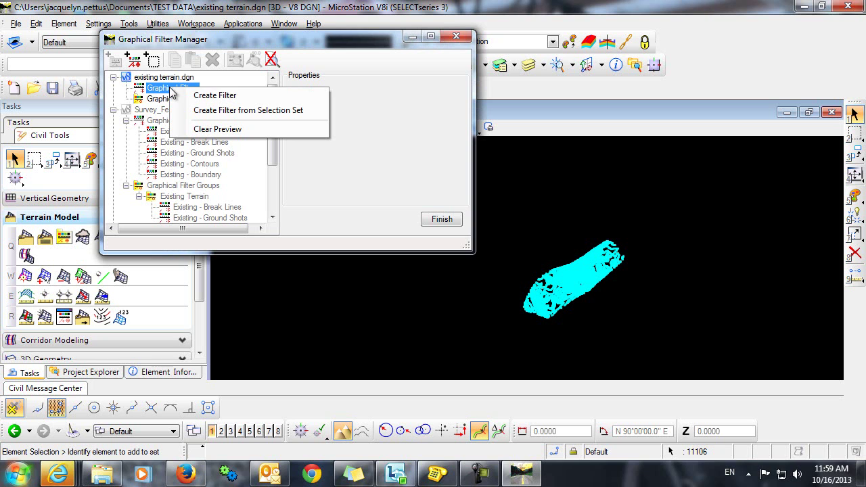
{"action": "left_click", "coordinate": [228, 111]}
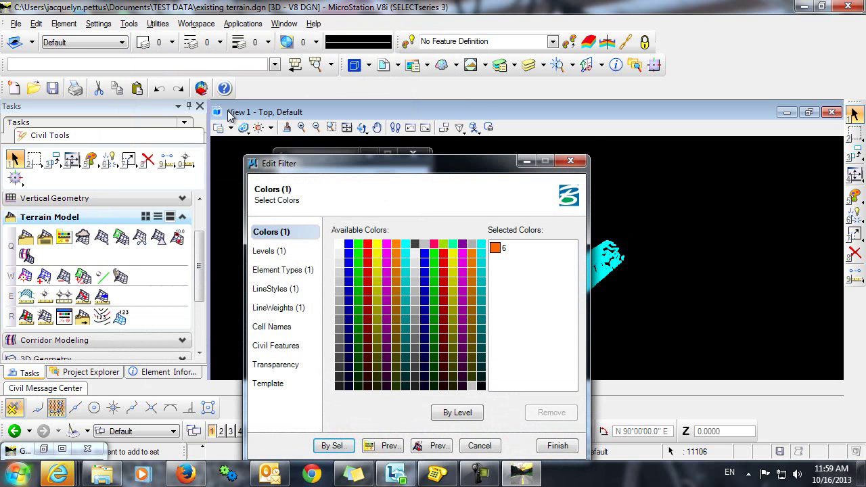
{"action": "left_click_drag", "start_coordinate": [372, 169], "coordinate": [267, 48]}
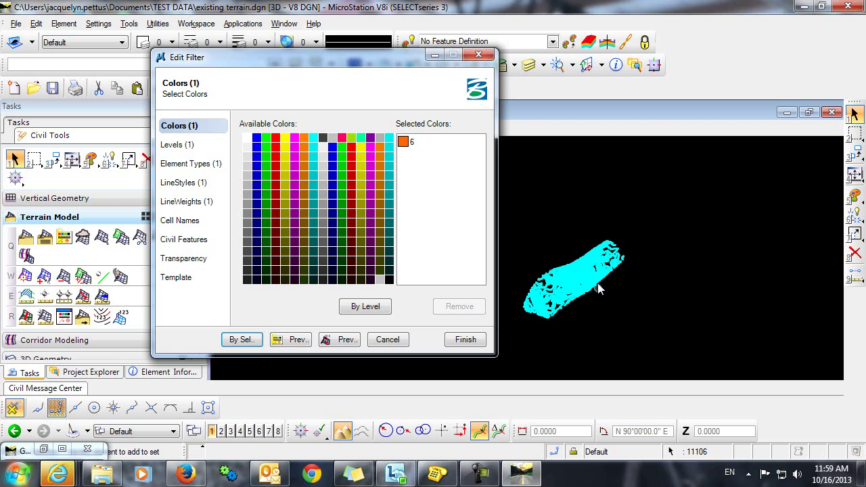
{"action": "left_click", "coordinate": [465, 340]}
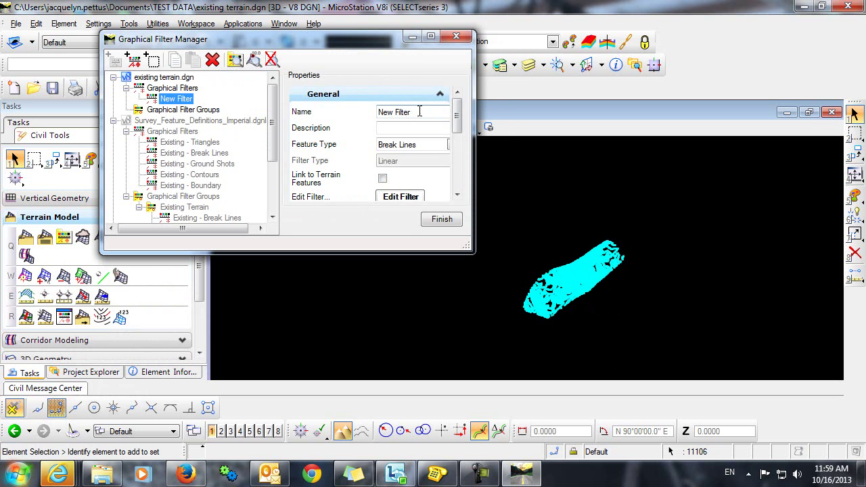
Step: Name the new filter Spot Elevations, set its feature type to Spot, and finish the filter setup
{"action": "left_click", "coordinate": [424, 112]}
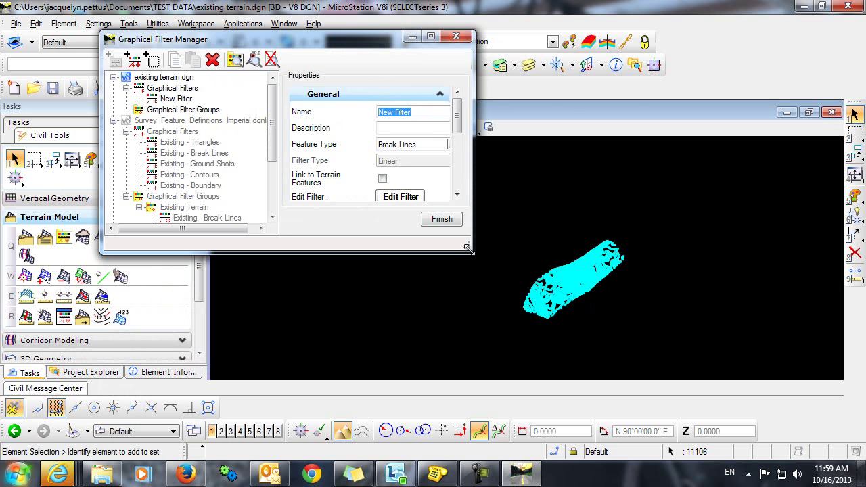
{"action": "left_click_drag", "start_coordinate": [471, 250], "coordinate": [622, 310]}
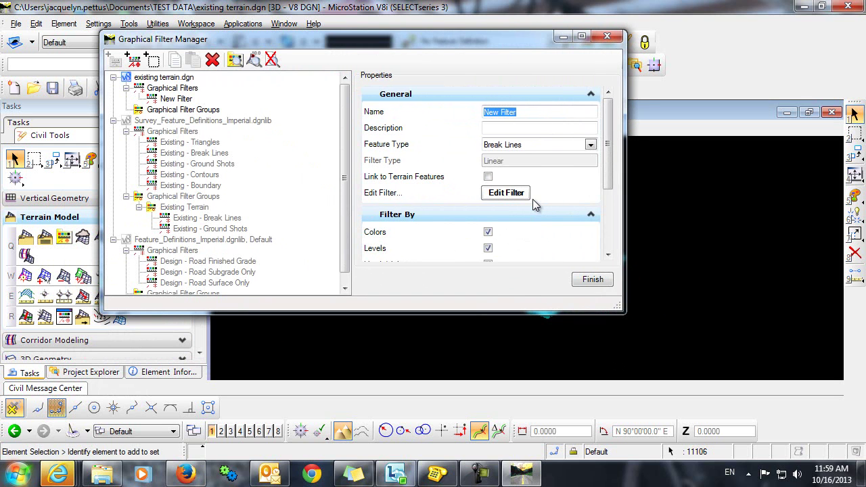
{"action": "type", "text": "Spot Elevations"}
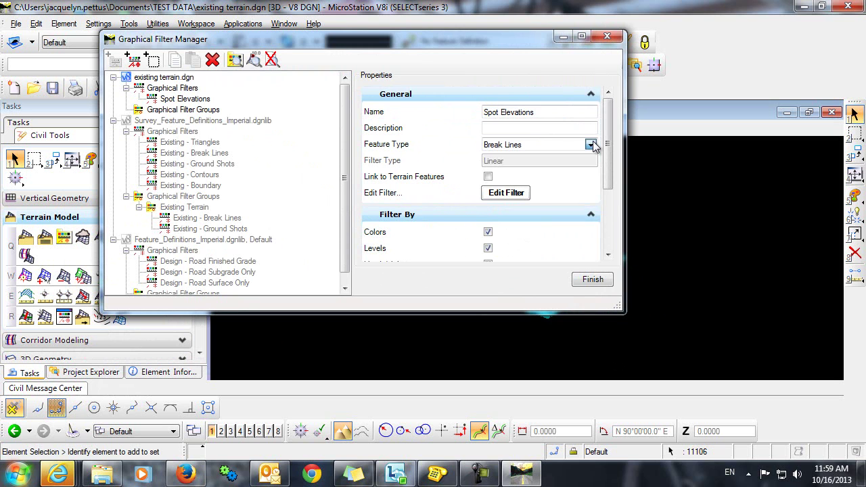
{"action": "left_click", "coordinate": [591, 145]}
{"action": "left_click", "coordinate": [491, 232]}
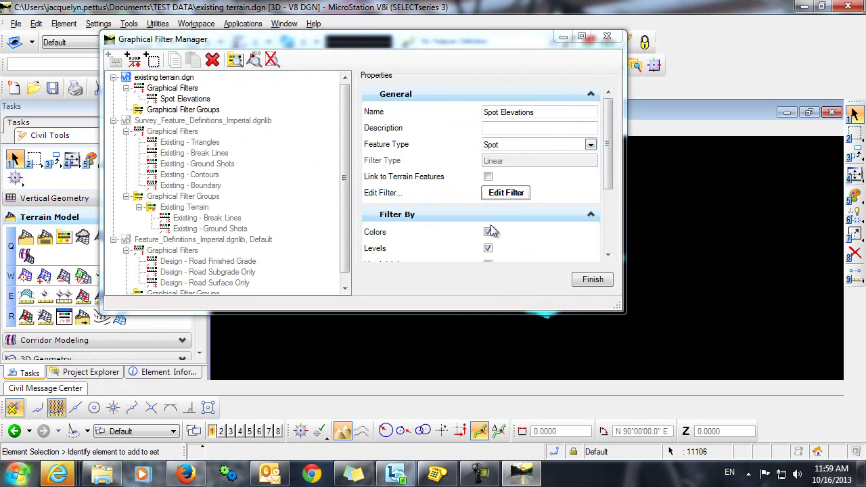
{"action": "left_click", "coordinate": [593, 280]}
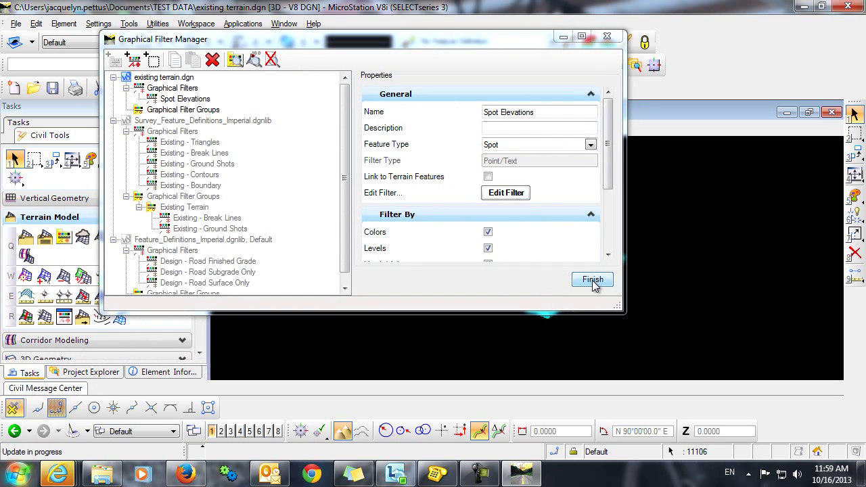
{"action": "left_click", "coordinate": [507, 267]}
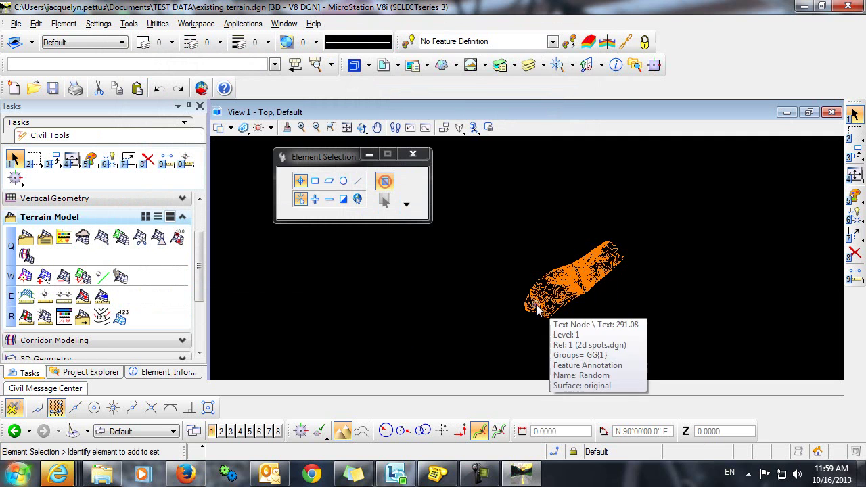
Step: Start Create Terrain By Text Interpolation and choose Spot Elevations as the text filter
{"action": "left_click", "coordinate": [178, 236]}
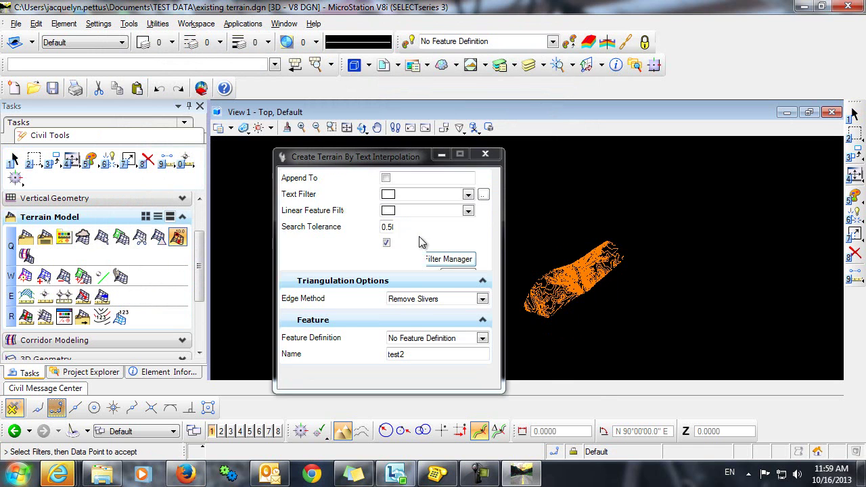
{"action": "left_click_drag", "start_coordinate": [397, 157], "coordinate": [252, 80]}
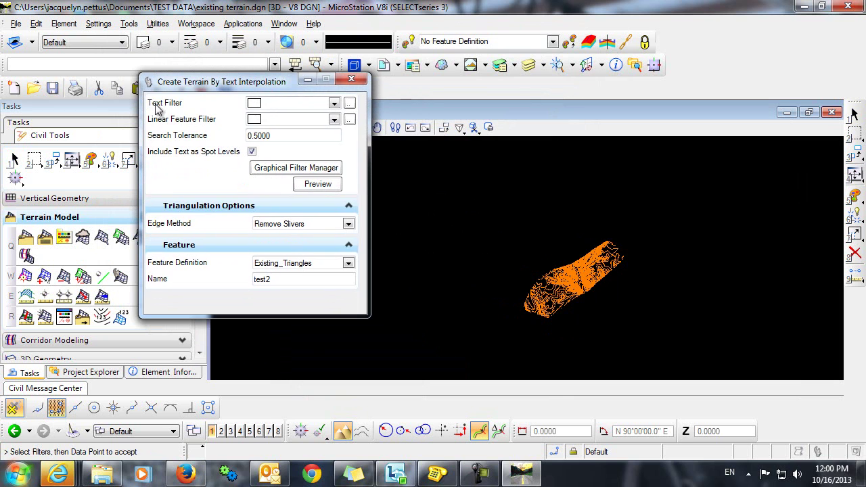
{"action": "left_click", "coordinate": [334, 103]}
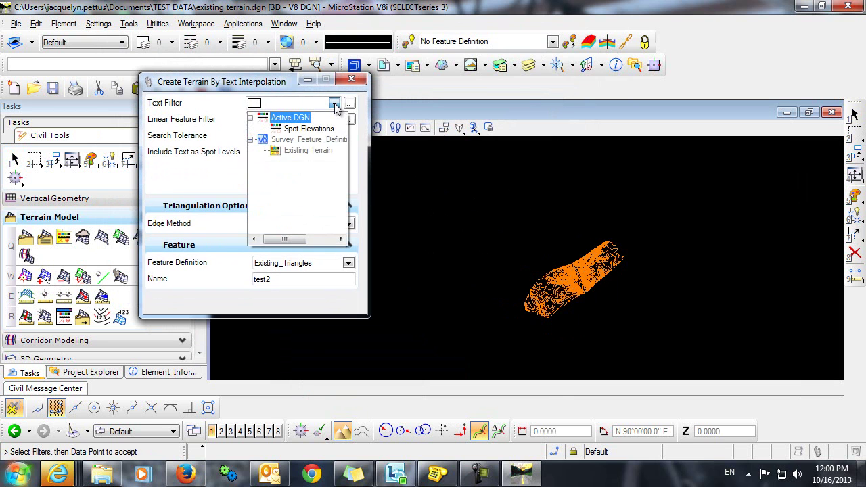
{"action": "left_click", "coordinate": [308, 128]}
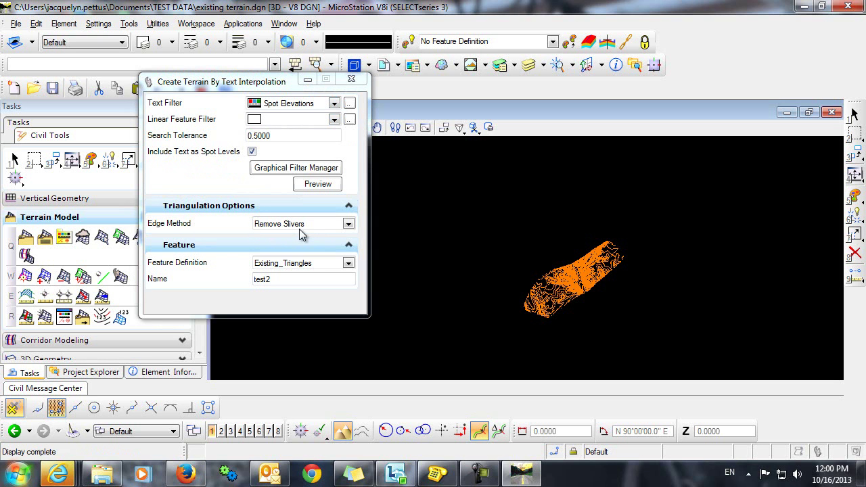
Step: Set the terrain's feature definition to Existing_Contours, name it Existing Terrain, and try to create it with only the text filter chosen
{"action": "left_click", "coordinate": [348, 263]}
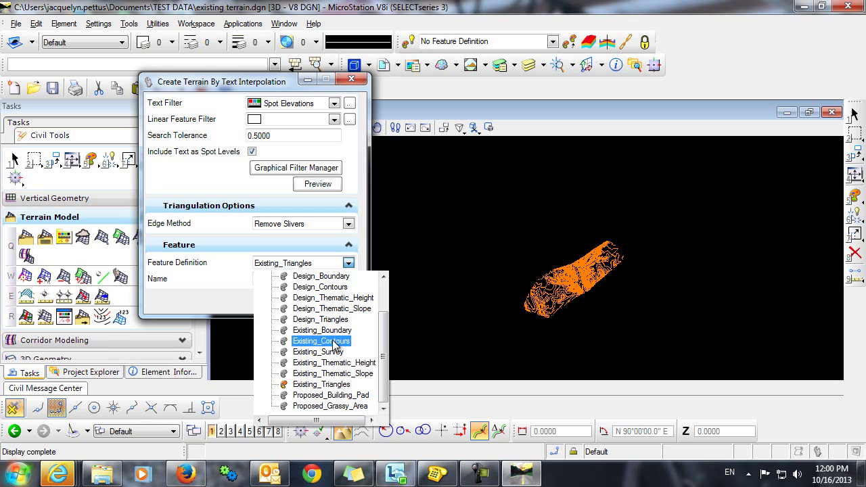
{"action": "left_click", "coordinate": [321, 341]}
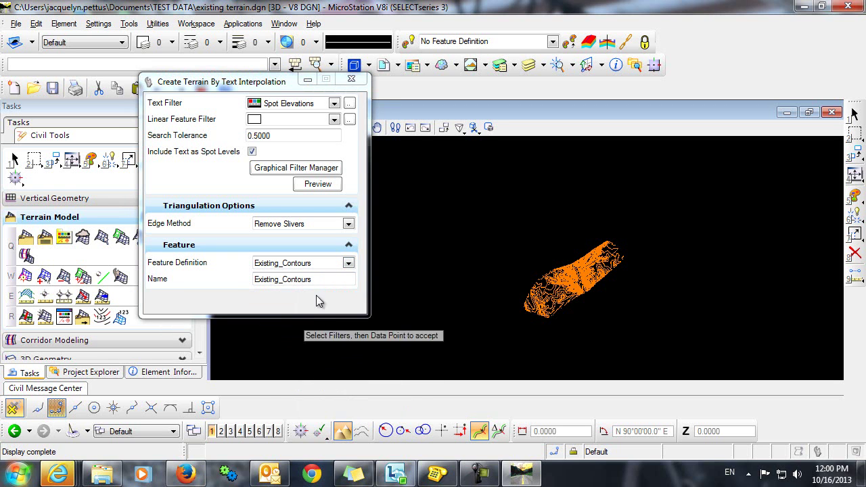
{"action": "left_click_drag", "start_coordinate": [323, 280], "coordinate": [190, 285]}
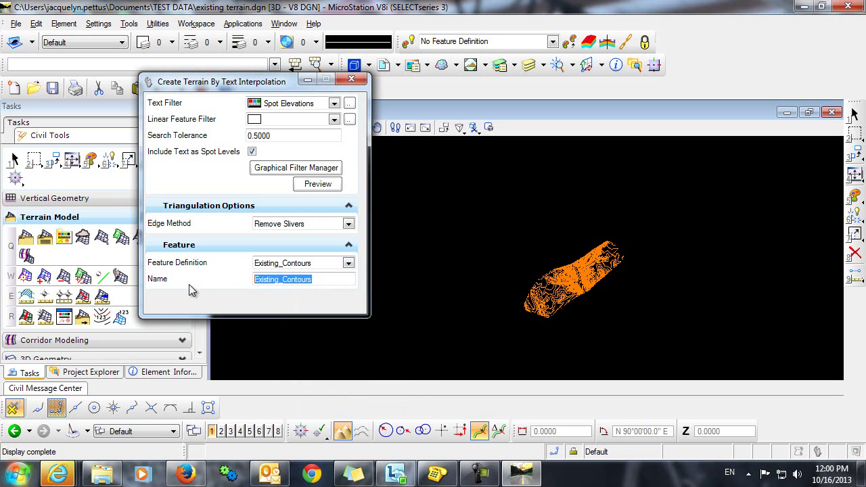
{"action": "type", "text": "Exis"}
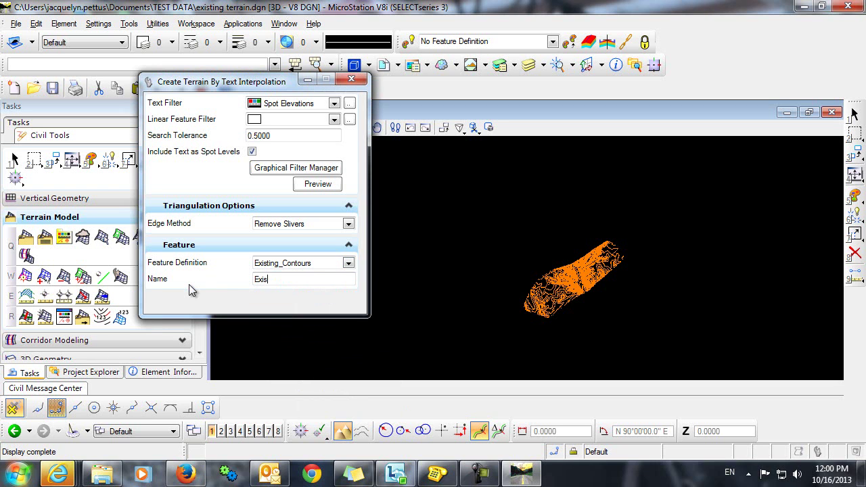
{"action": "type", "text": "ting Terrain"}
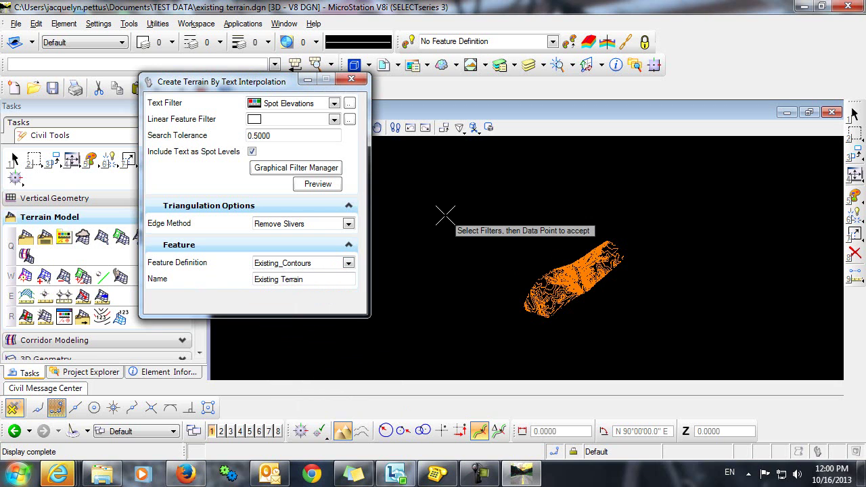
{"action": "left_click", "coordinate": [448, 217]}
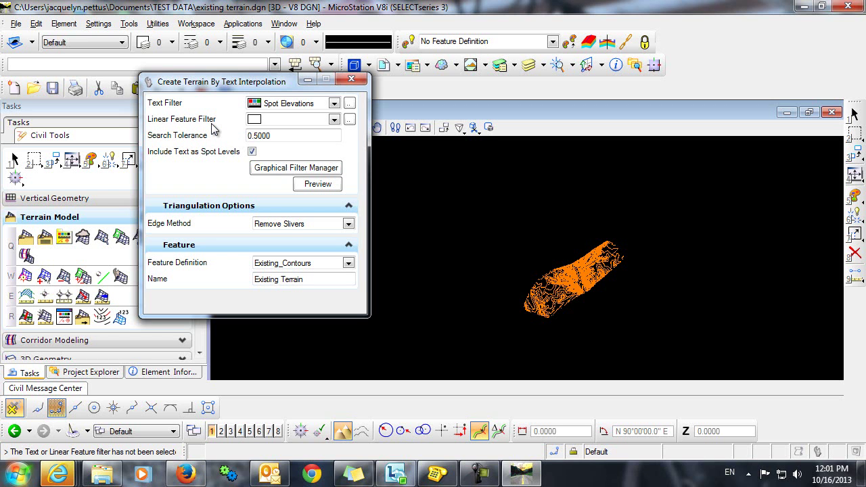
Step: Create a new graphical filter named Linear in existing terrain.dgn with the Graphical Filter Manager and finish the filter setup
{"action": "left_click", "coordinate": [278, 173]}
{"action": "left_click", "coordinate": [279, 173]}
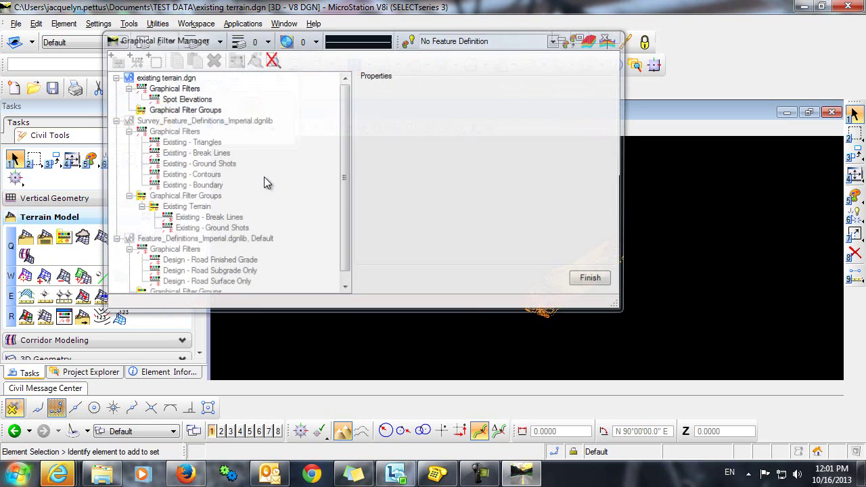
{"action": "left_click", "coordinate": [284, 80]}
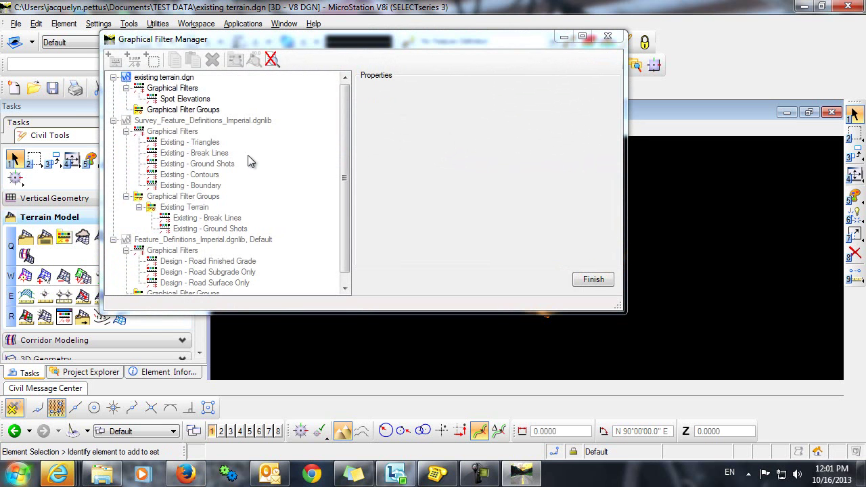
{"action": "right_click", "coordinate": [154, 90]}
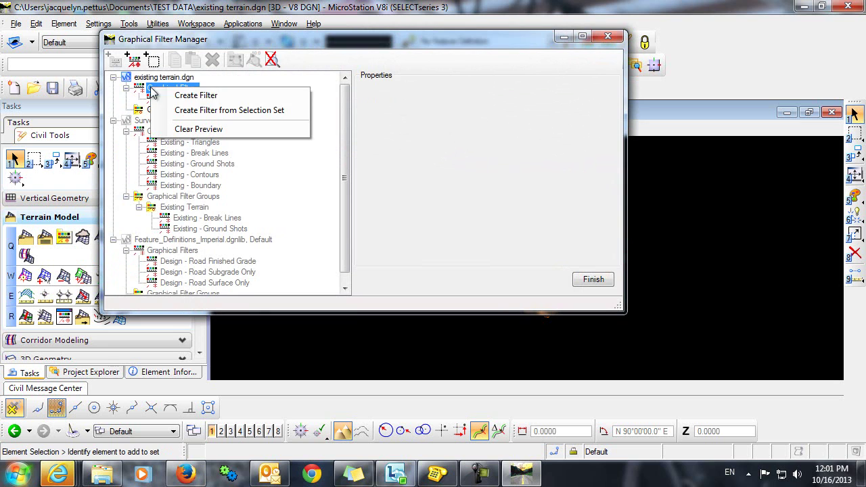
{"action": "left_click", "coordinate": [185, 99]}
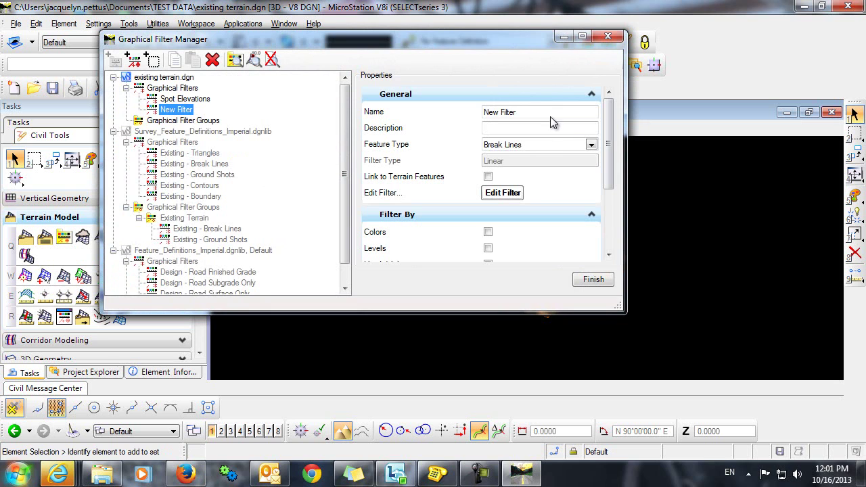
{"action": "left_click", "coordinate": [470, 111]}
{"action": "type", "text": "Linear"}
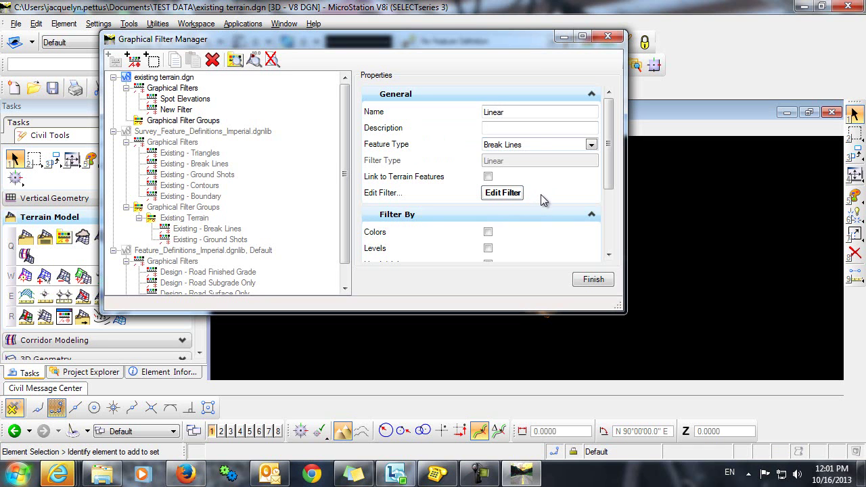
{"action": "left_click", "coordinate": [592, 279]}
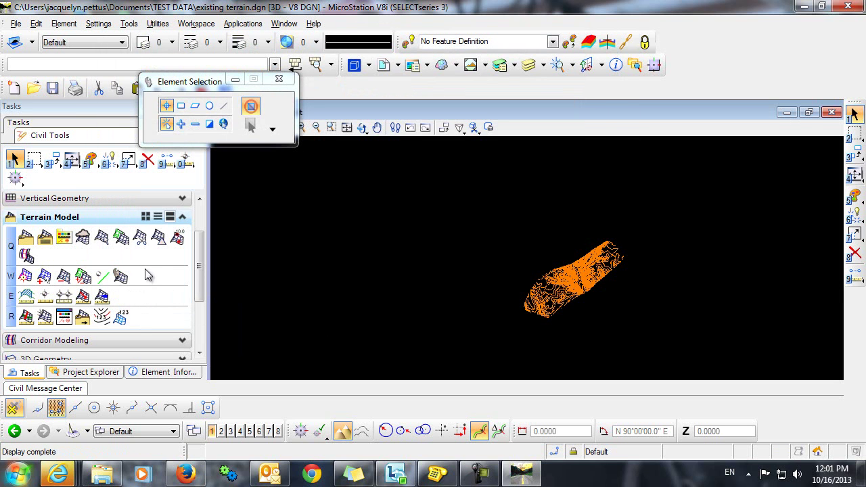
Step: Create the terrain by text interpolation, using Spot Elevations as the text filter and Linear as the linear feature filter
{"action": "left_click", "coordinate": [178, 238]}
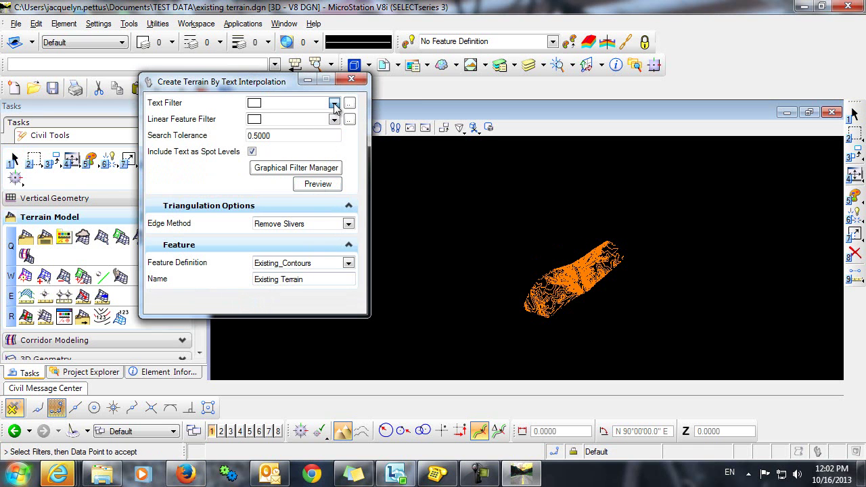
{"action": "left_click", "coordinate": [334, 102]}
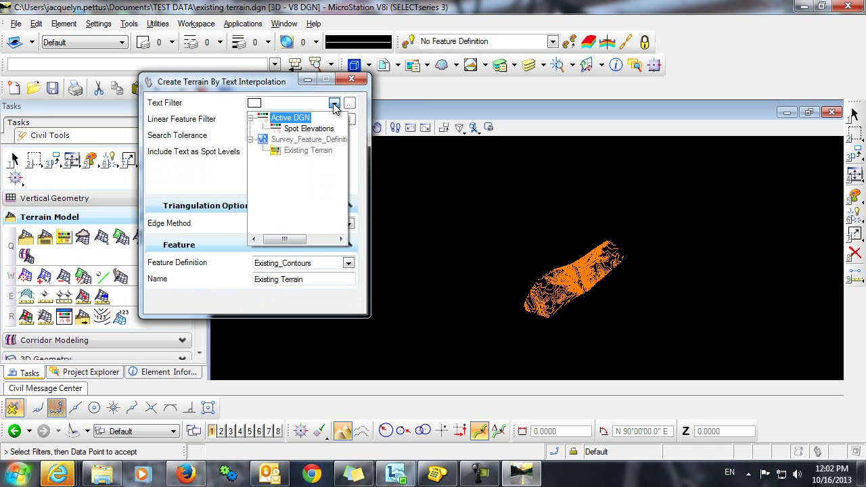
{"action": "left_click", "coordinate": [297, 128]}
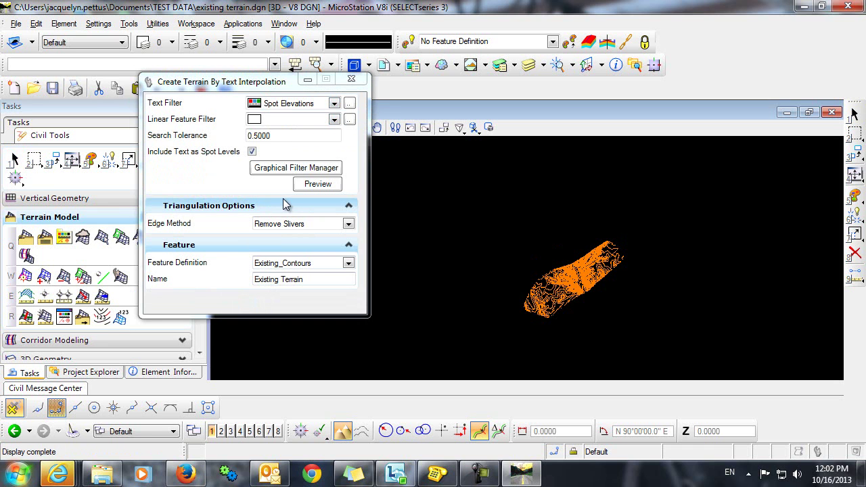
{"action": "left_click", "coordinate": [334, 120]}
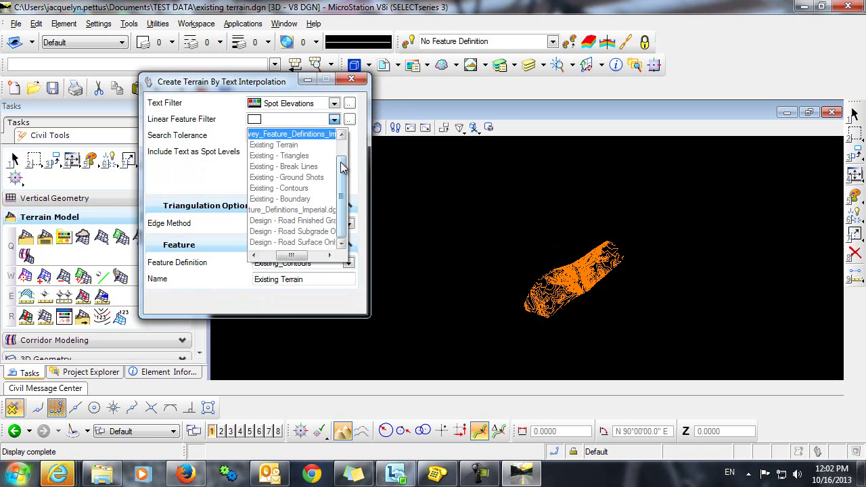
{"action": "left_click_drag", "start_coordinate": [291, 255], "coordinate": [275, 255]}
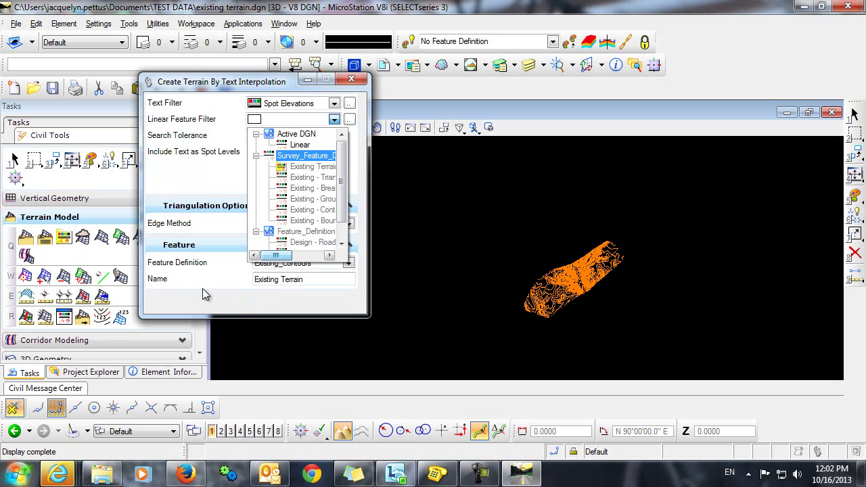
{"action": "left_click", "coordinate": [300, 146]}
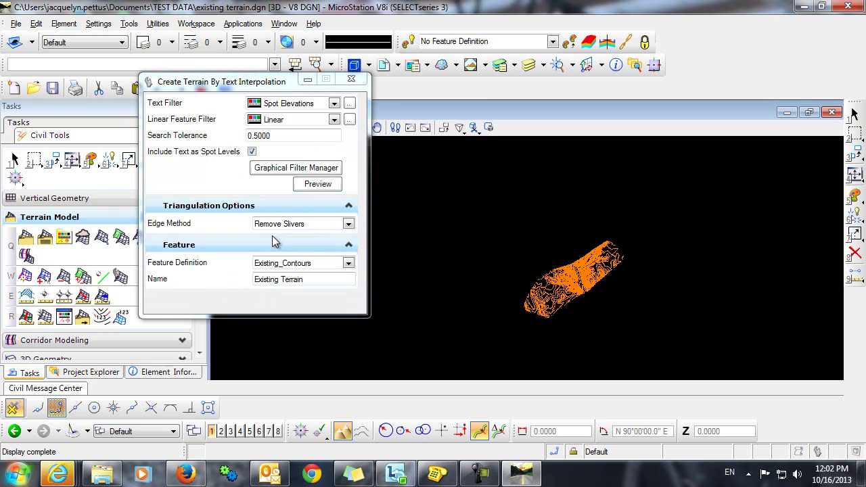
{"action": "left_click", "coordinate": [467, 228]}
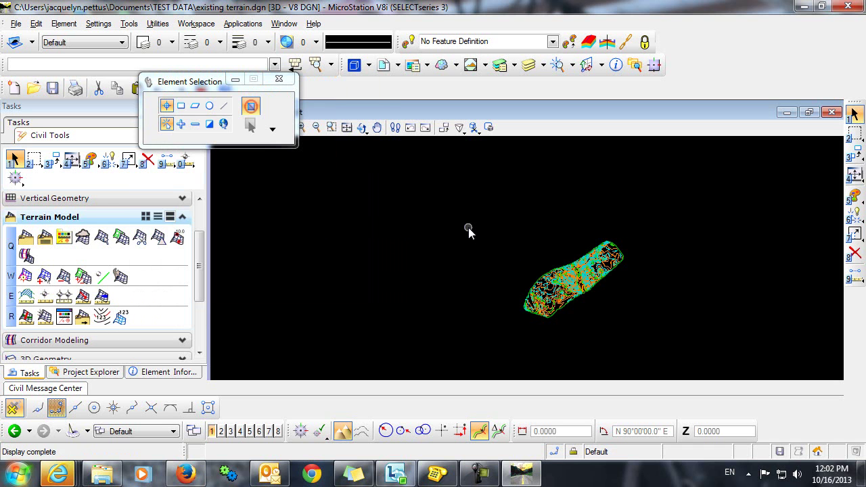
Step: Turn off the contours and turn on the triangles in the new terrain model's properties
{"action": "scroll", "coordinate": [566, 298], "scroll_direction": "up", "scroll_amount": 5}
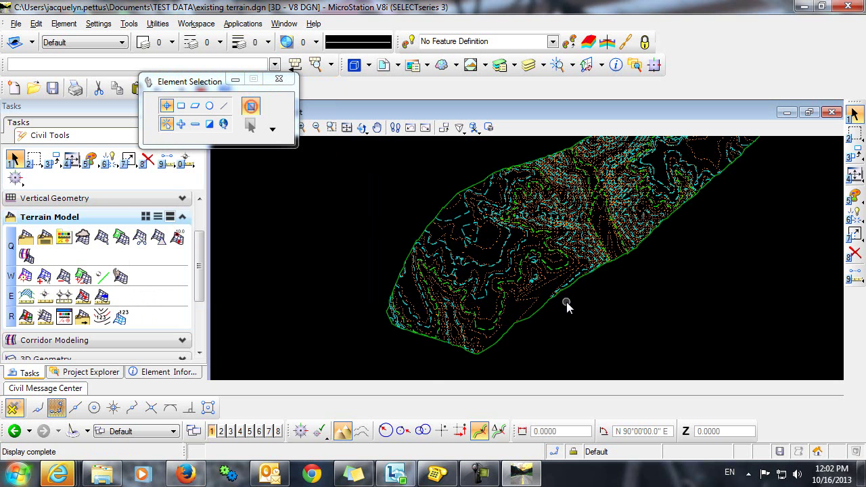
{"action": "left_click", "coordinate": [520, 317]}
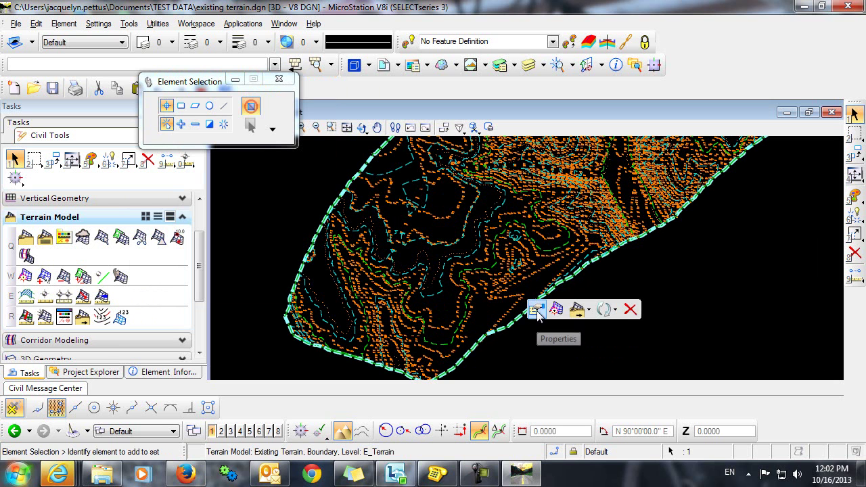
{"action": "left_click", "coordinate": [535, 309]}
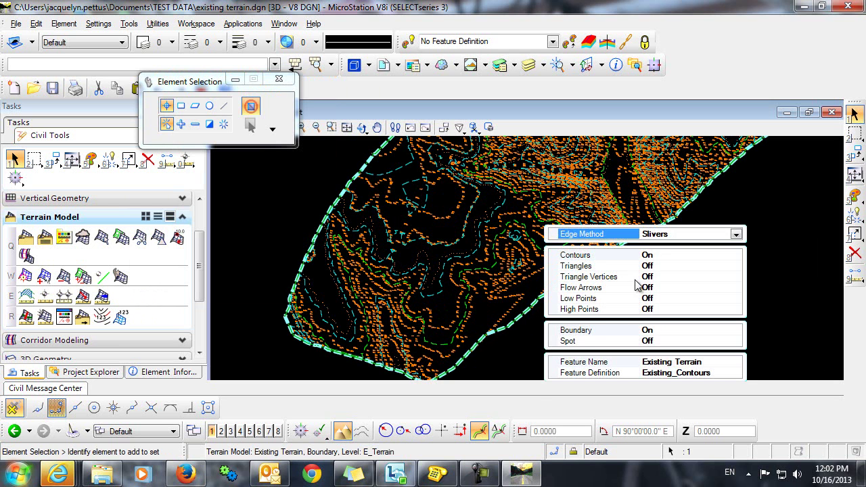
{"action": "double_click", "coordinate": [591, 256]}
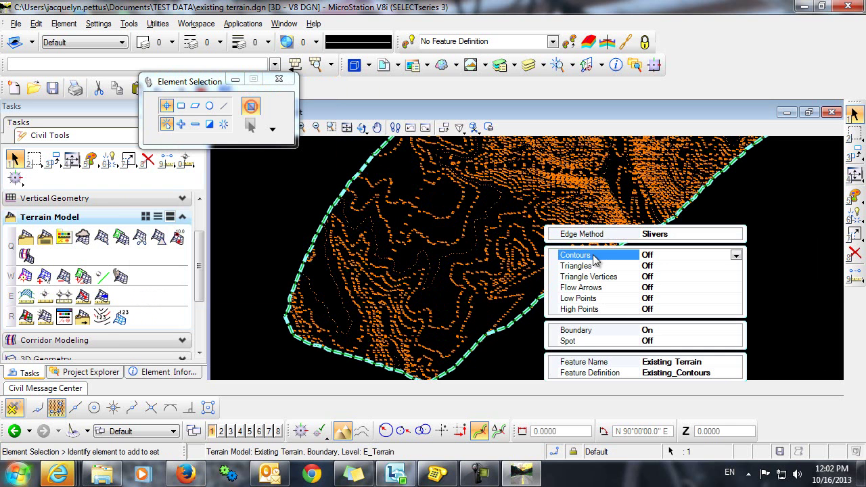
{"action": "left_click", "coordinate": [592, 266]}
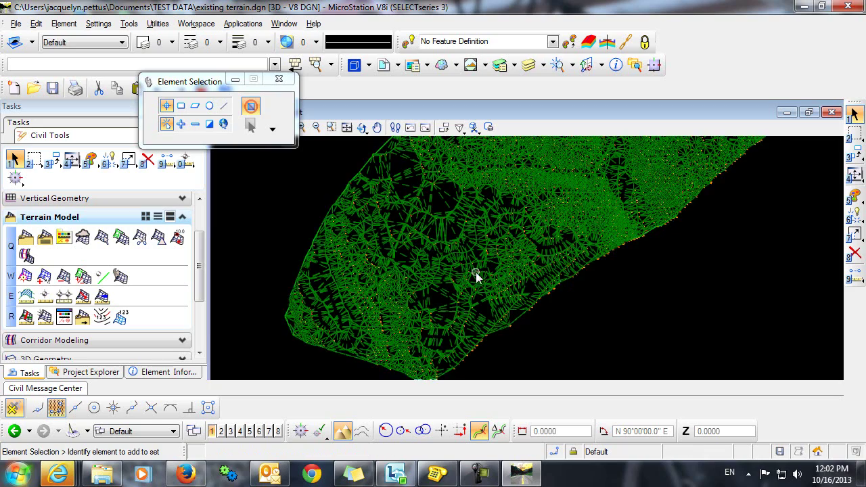
Step: Inspect a triangle vertex beside a spot elevation text and snap to it to compare its Z elevation with the text
{"action": "scroll", "coordinate": [523, 253], "scroll_direction": "up", "scroll_amount": 3}
{"action": "scroll", "coordinate": [524, 253], "scroll_direction": "up", "scroll_amount": 5}
{"action": "middle_click_drag", "start_coordinate": [526, 250], "coordinate": [423, 307]}
{"action": "scroll", "coordinate": [423, 308], "scroll_direction": "up", "scroll_amount": 2}
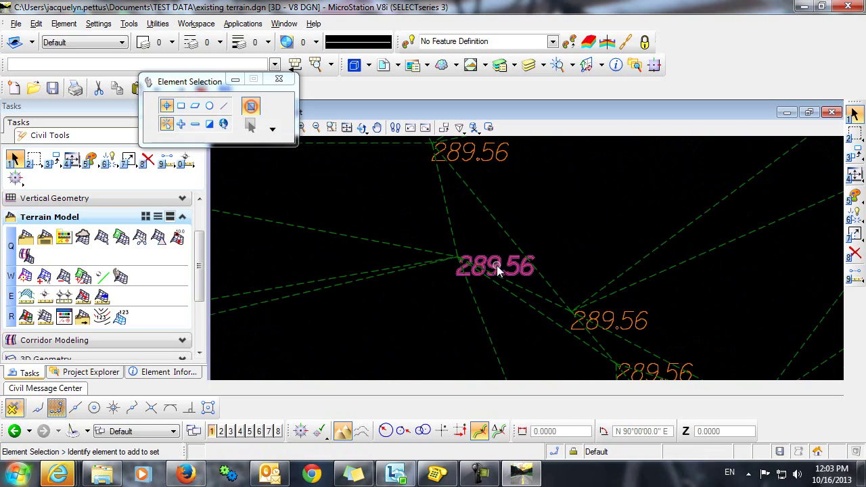
{"action": "mouse_move", "coordinate": [497, 268]}
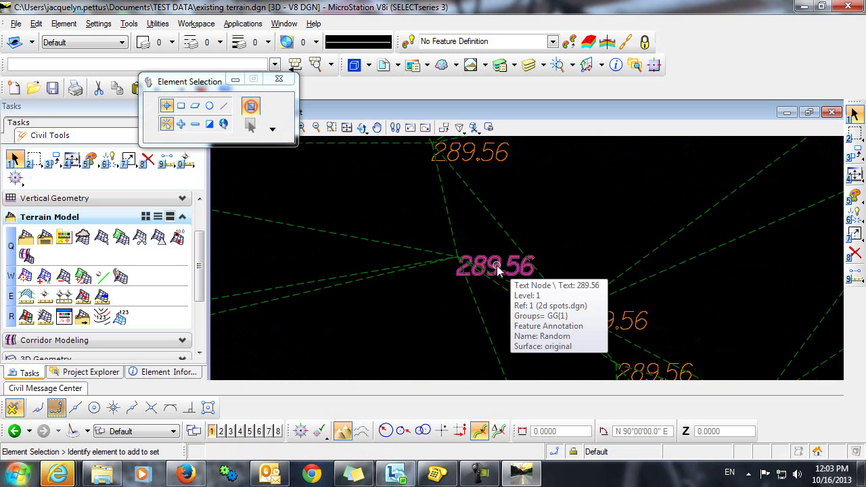
{"action": "middle_click", "coordinate": [440, 263]}
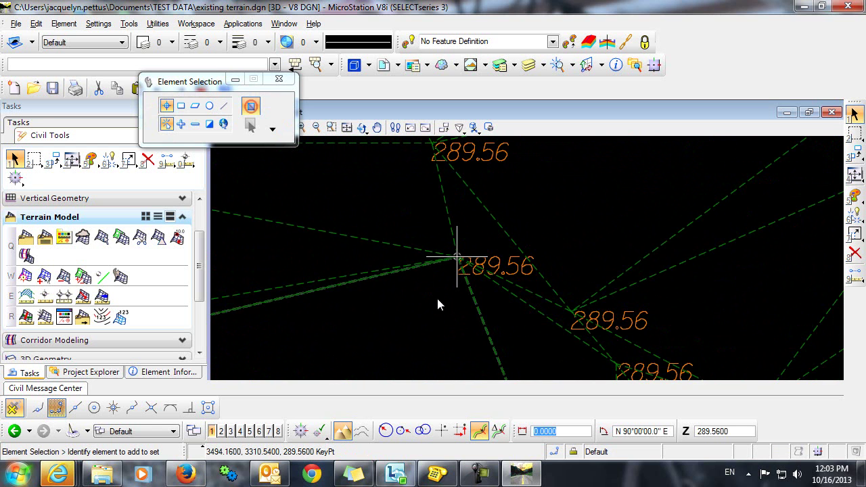